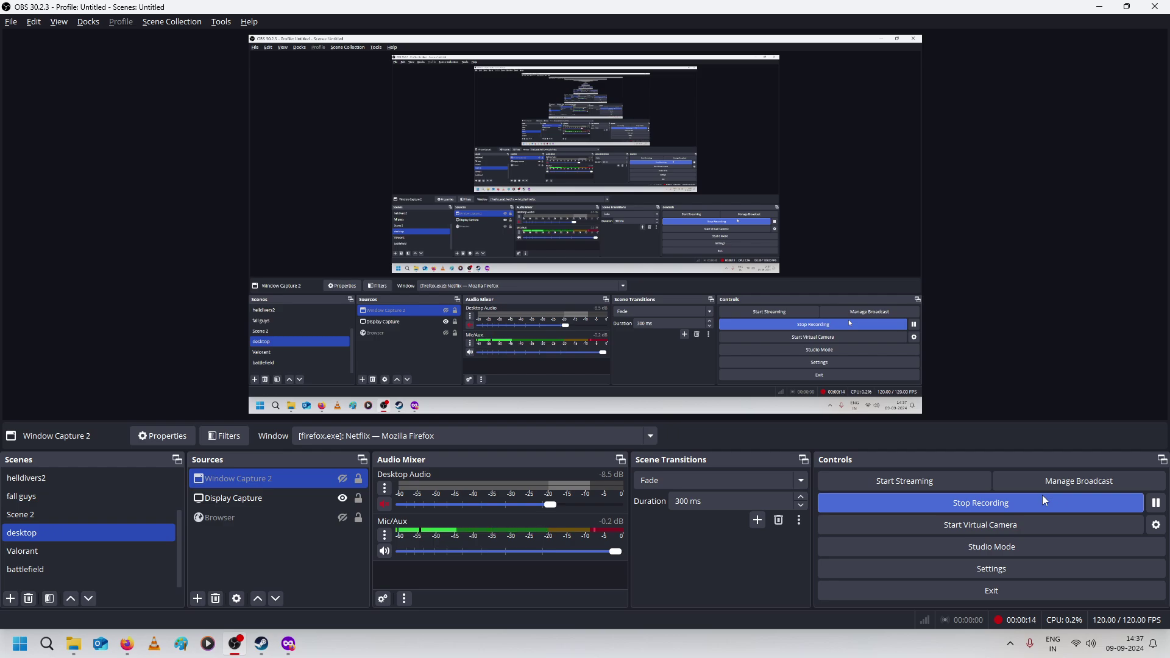
# - Bring up the Windows Run box with Win+R while OBS keeps recording
pyautogui.press('super+r')
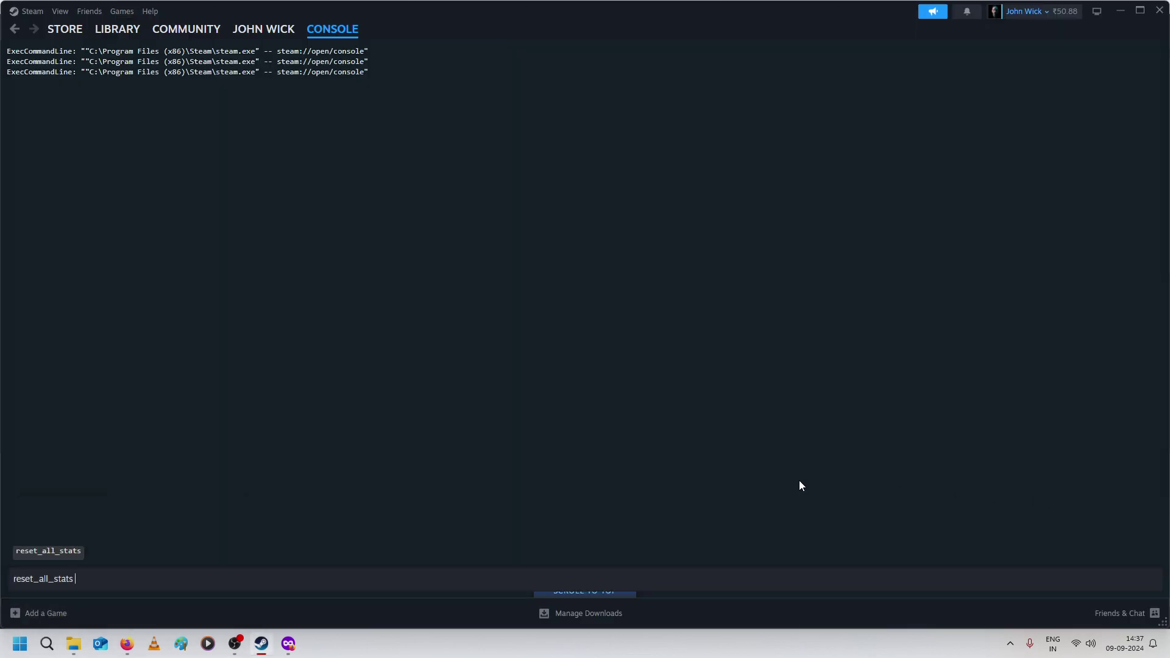
# - Replace the console input with the autocompleted reset_all_stats command, then bring up SteamDB's Sinking City page
pyautogui.doubleClick(29, 578)
pyautogui.click(115, 575)
pyautogui.doubleClick(33, 582)
pyautogui.write('re')
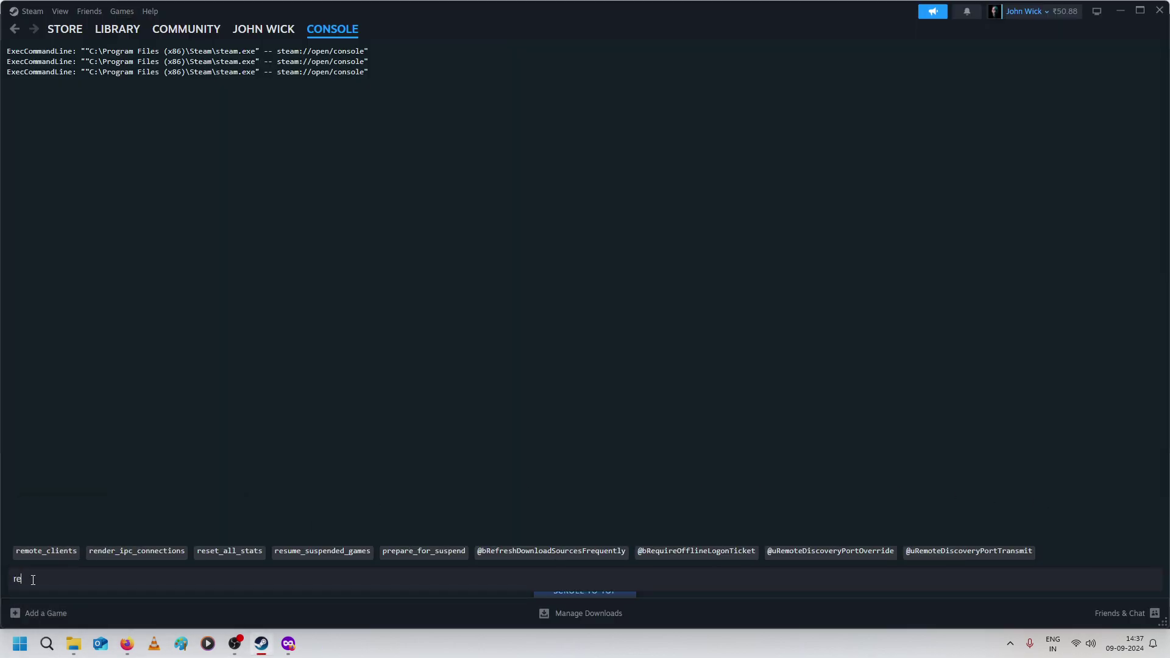
pyautogui.write('set')
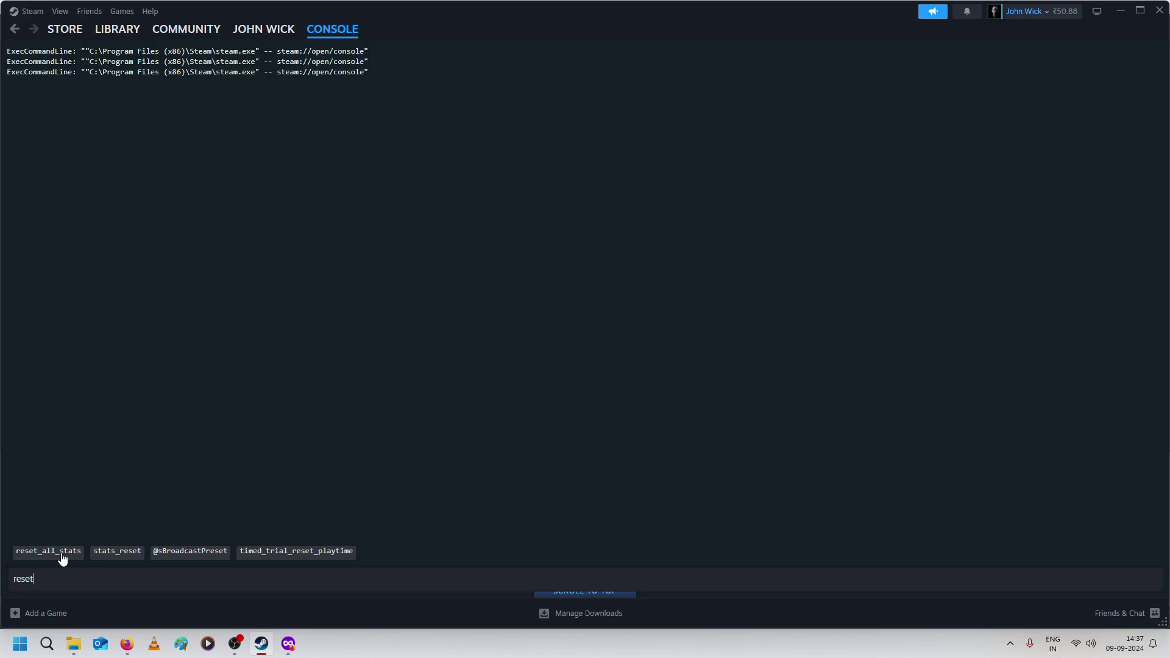
pyautogui.click(62, 555)
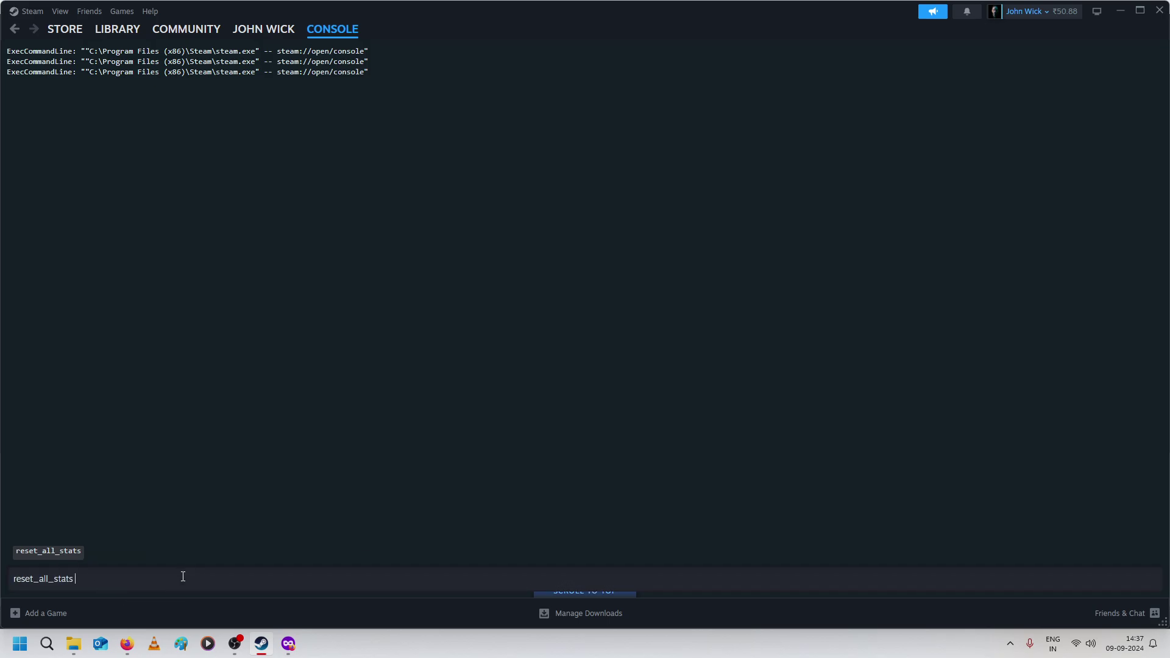
pyautogui.click(289, 643)
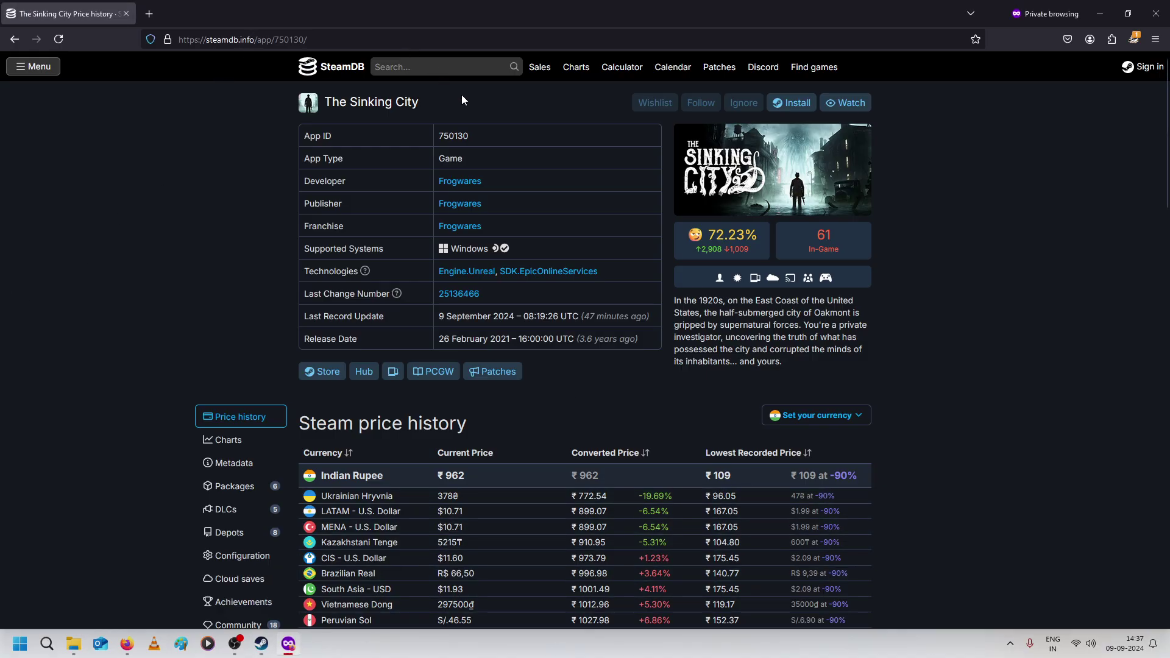
# - Copy App ID 750130 from SteamDB and paste it after reset_all_stats in Steam's console
pyautogui.doubleClick(456, 135)
pyautogui.hotkey('ctrl', 'c')
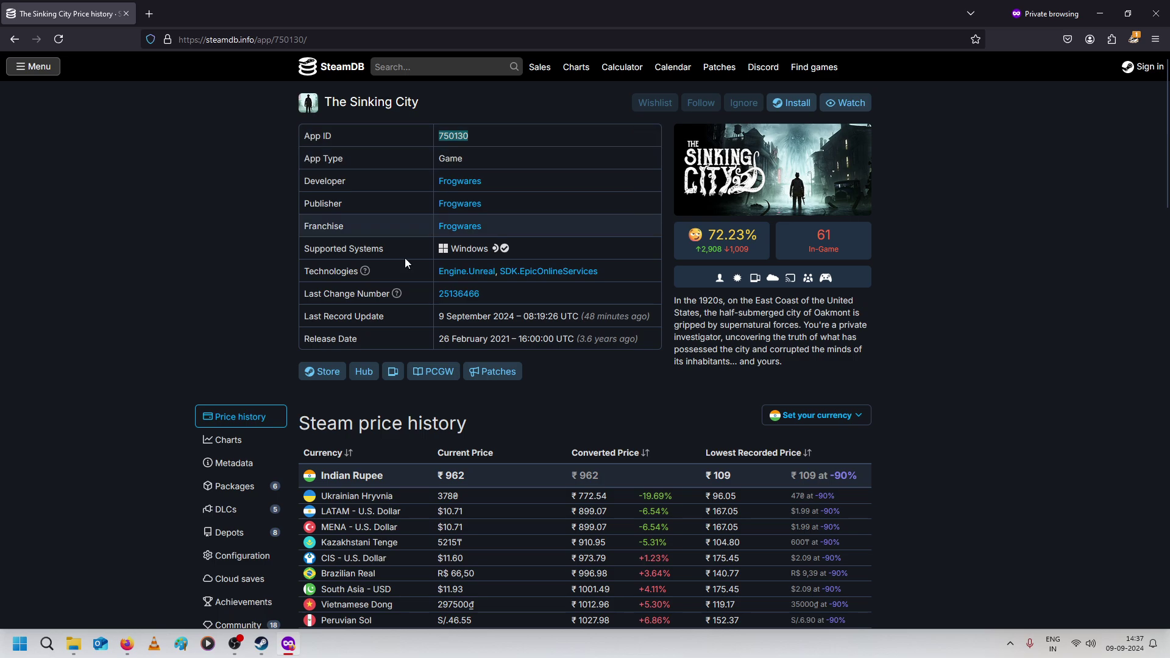
pyautogui.click(262, 643)
pyautogui.hotkey('ctrl', 'v')
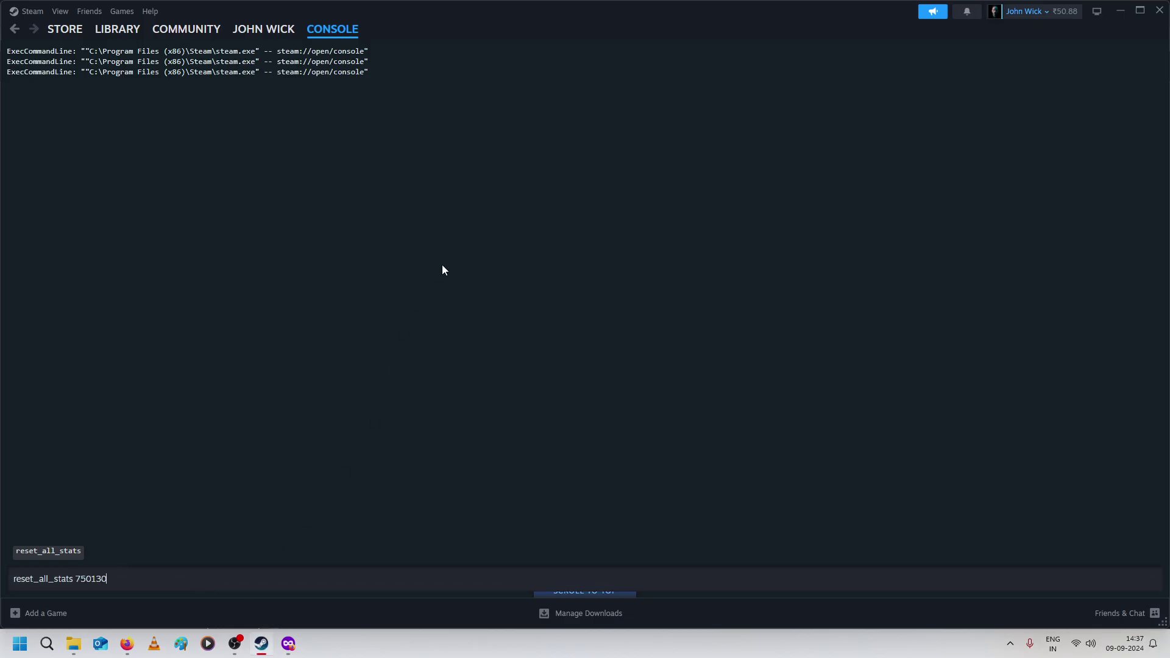
# - View The Sinking City's Steam library page (1/28 achievements), then go back to SteamDB
pyautogui.click(117, 28)
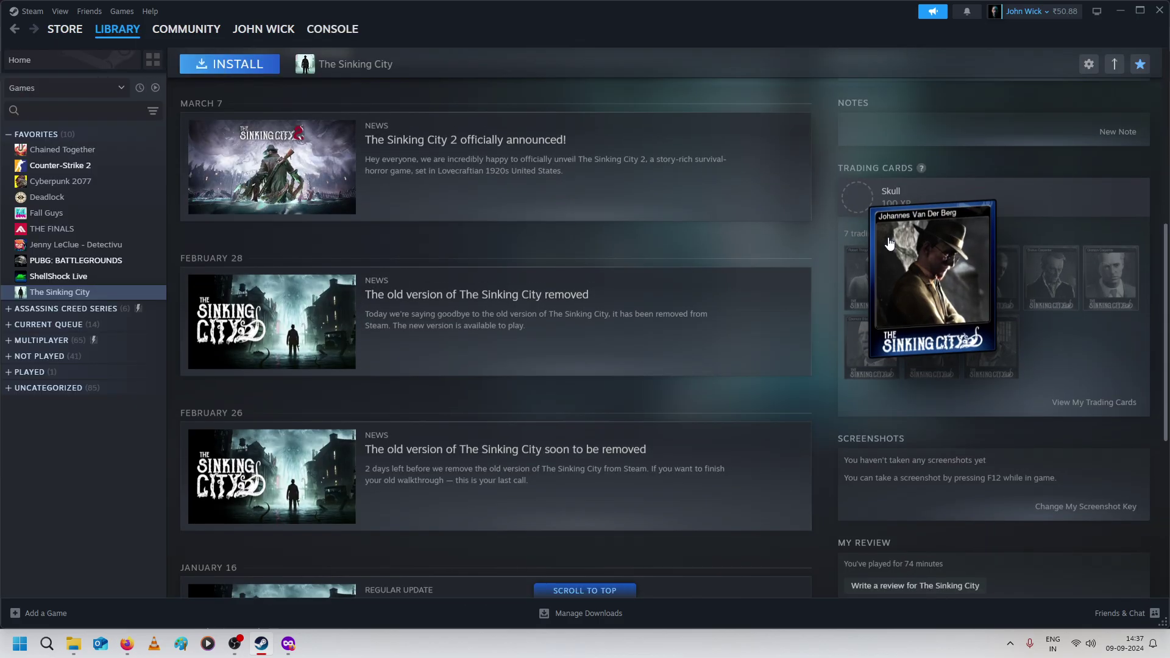
pyautogui.scroll(5, 892, 277)
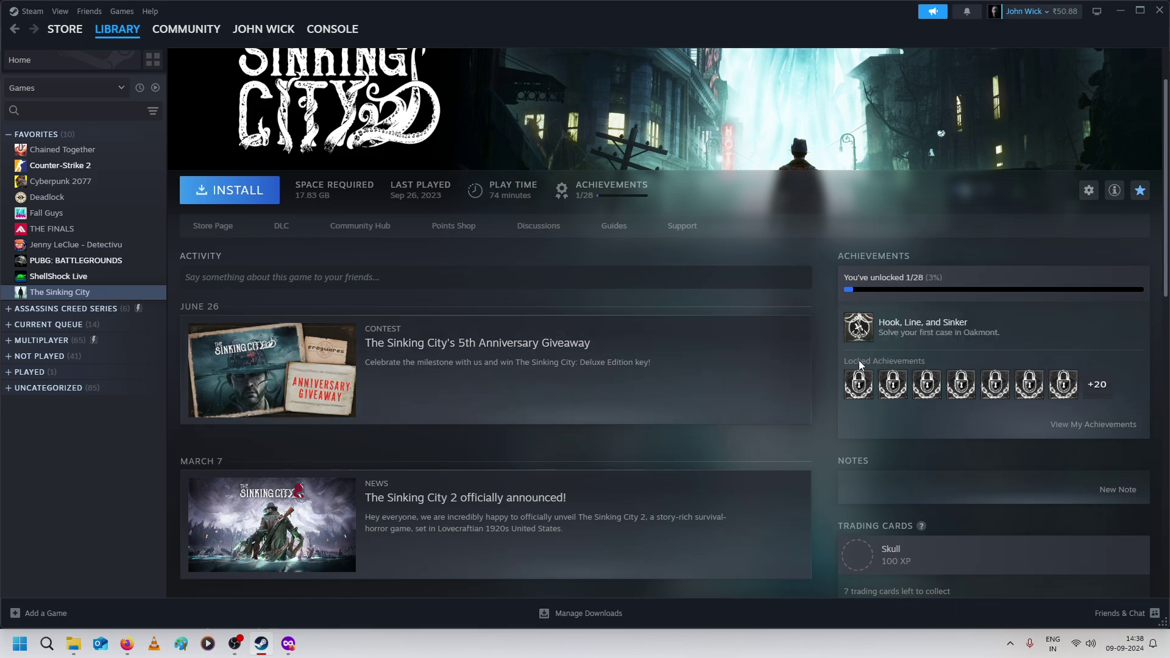
pyautogui.click(288, 644)
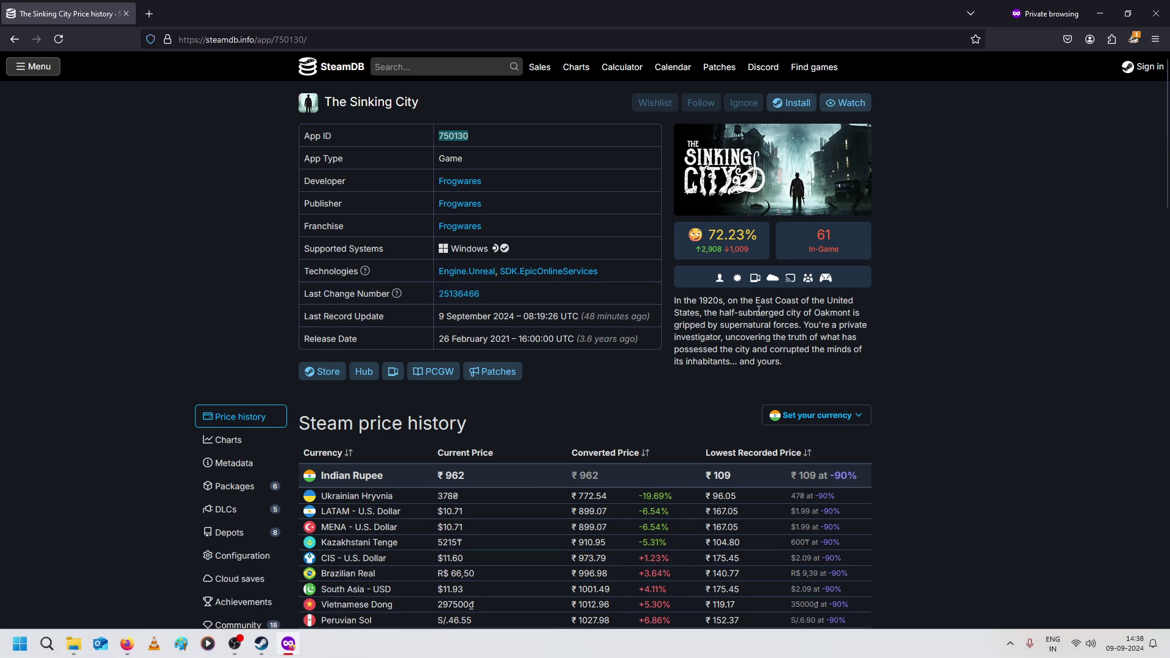
# - Run reset_all_stats 750130 in the Steam console, which reports success for appid 750130
pyautogui.click(262, 644)
pyautogui.click(332, 28)
pyautogui.click(111, 577)
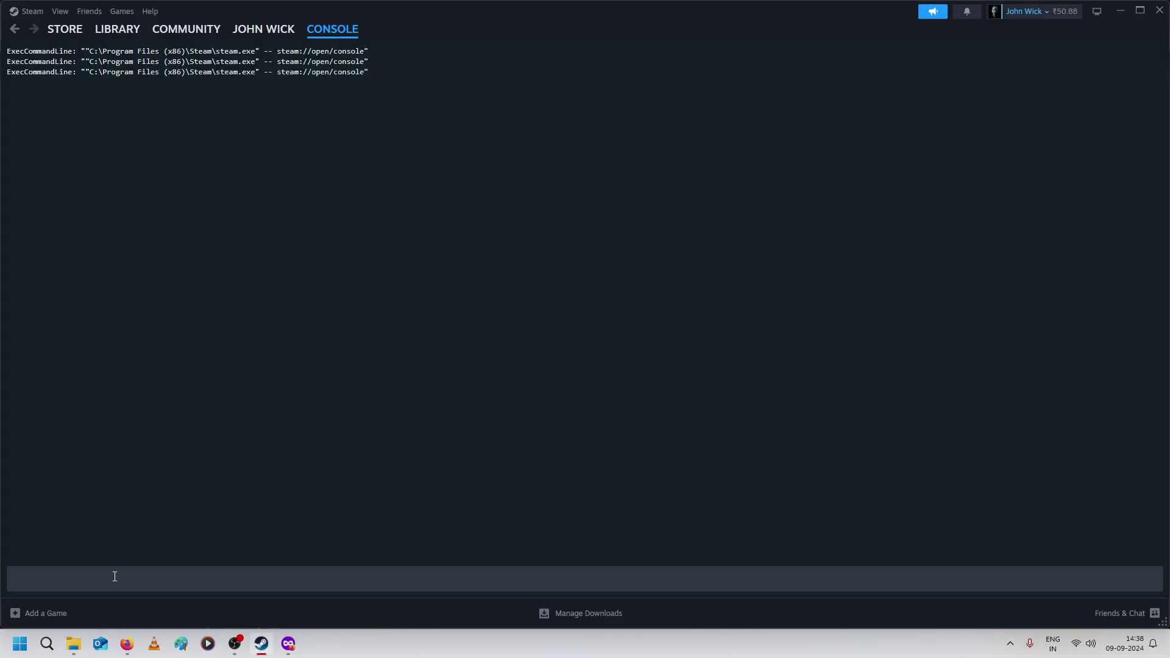
pyautogui.write('reset_all_stats 750130')
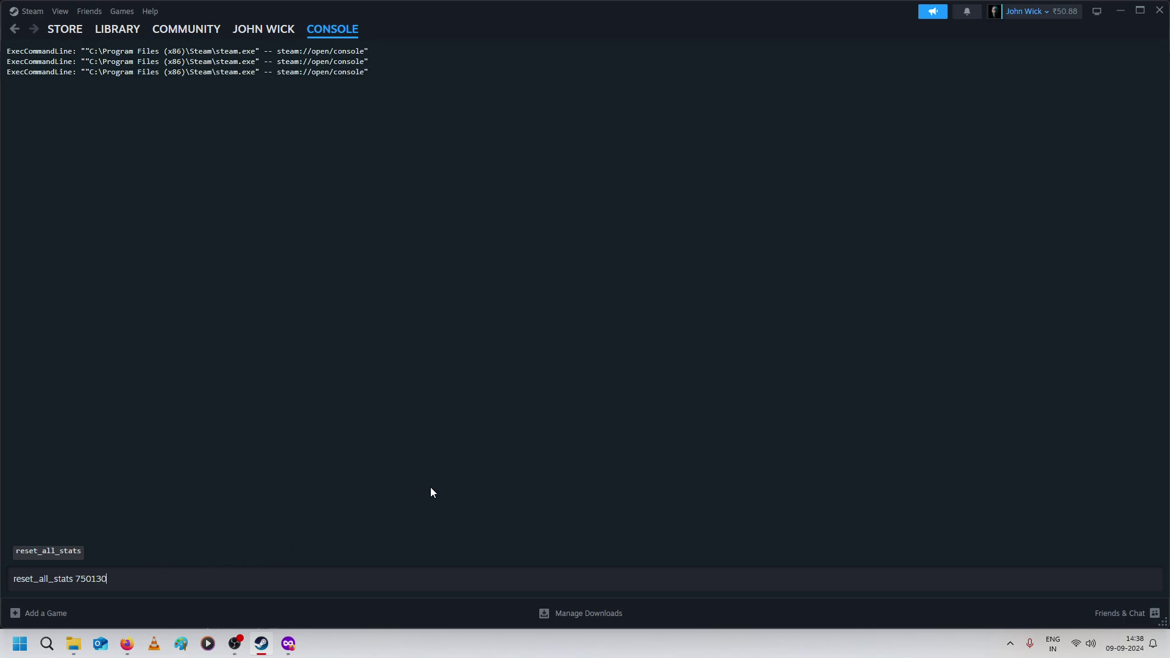
pyautogui.press('Return')
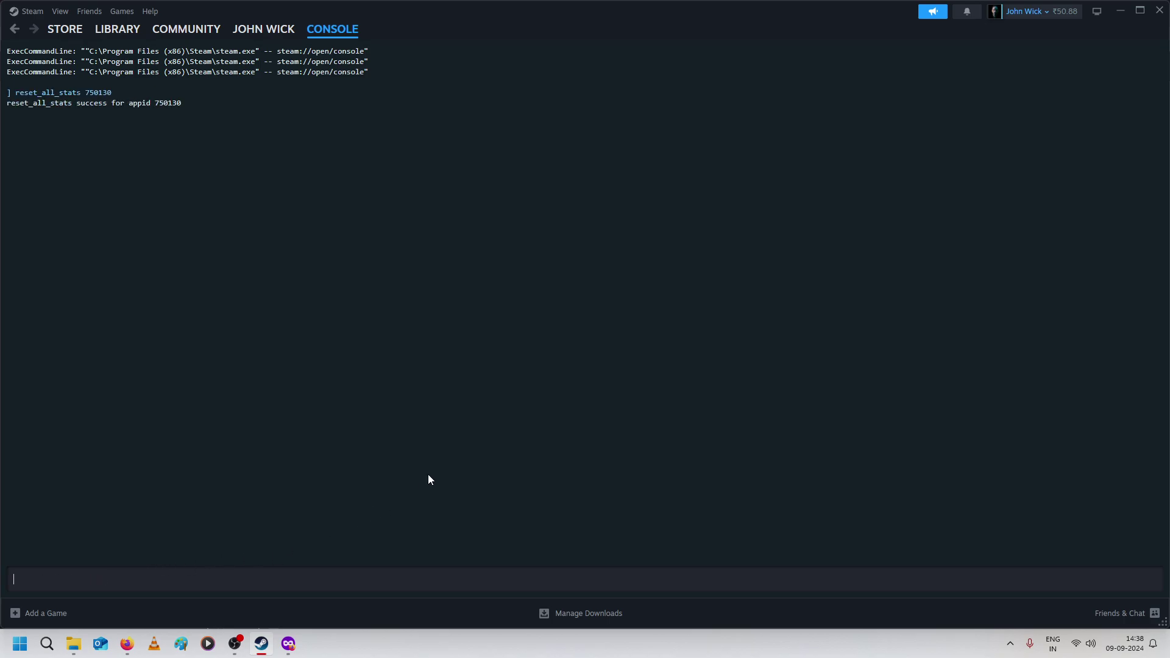
# - Reload The Sinking City's page via Library Home, confirming 0/28 achievements unlocked
pyautogui.click(117, 28)
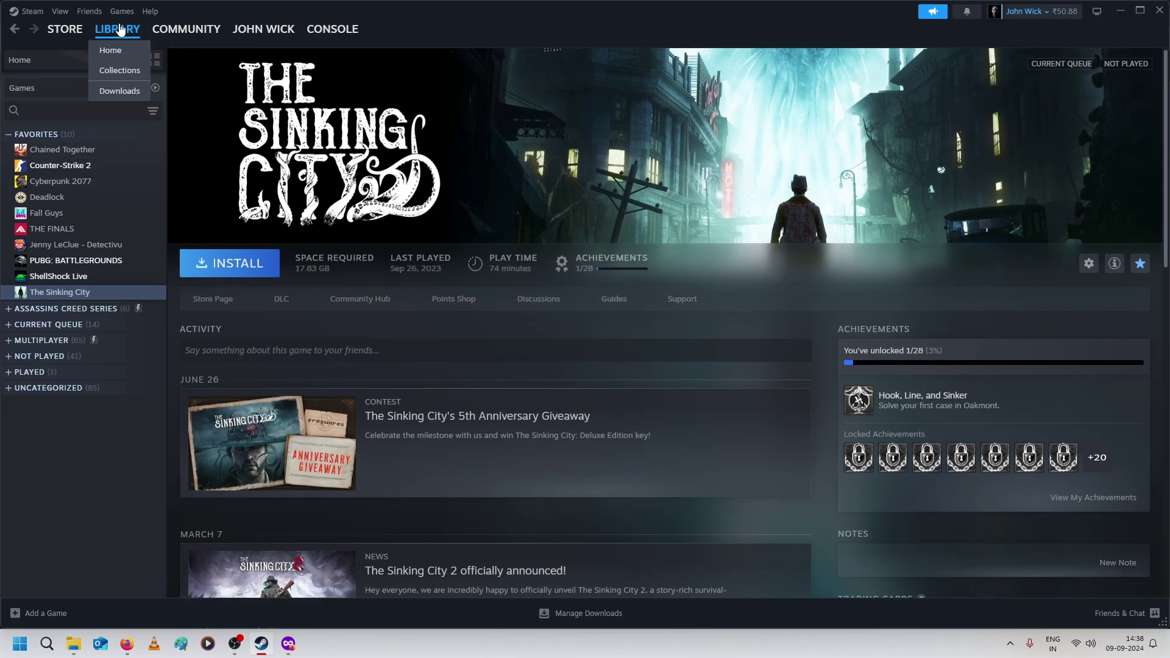
pyautogui.click(117, 28)
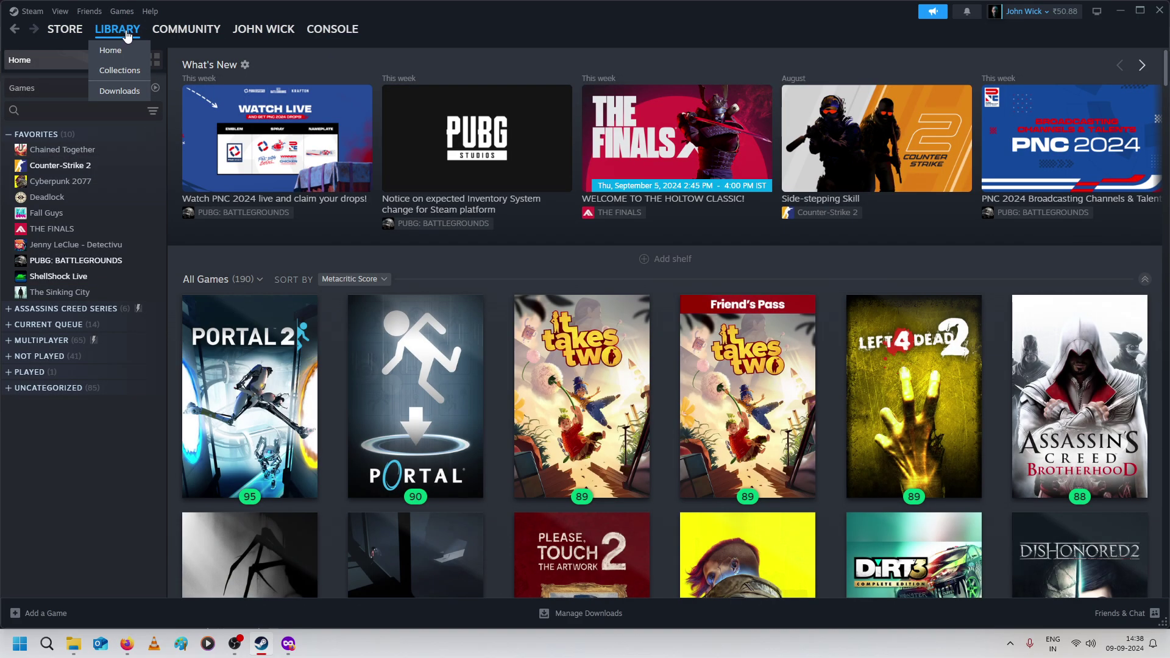
pyautogui.click(59, 291)
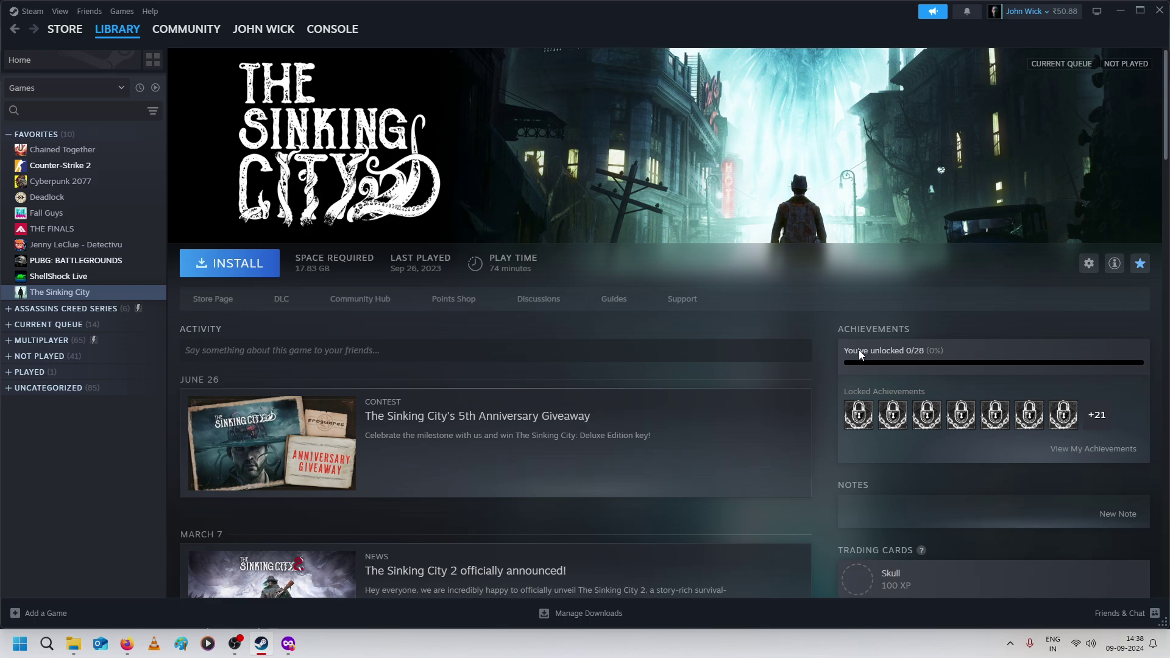